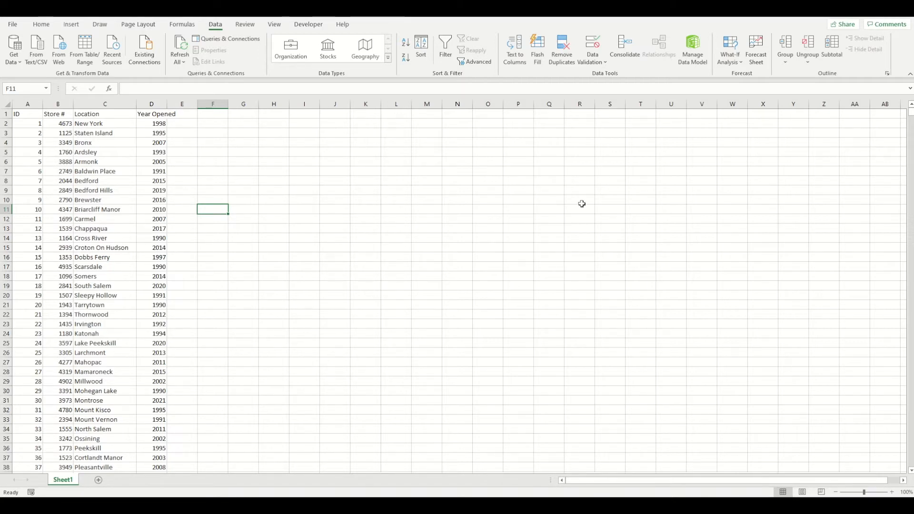
Examine the store list down to its last record and return to the header row
{"action": "scroll", "coordinate": [80, 243], "scroll_direction": "down", "scroll_amount": 7}
{"action": "scroll", "coordinate": [80, 243], "scroll_direction": "down", "scroll_amount": 20}
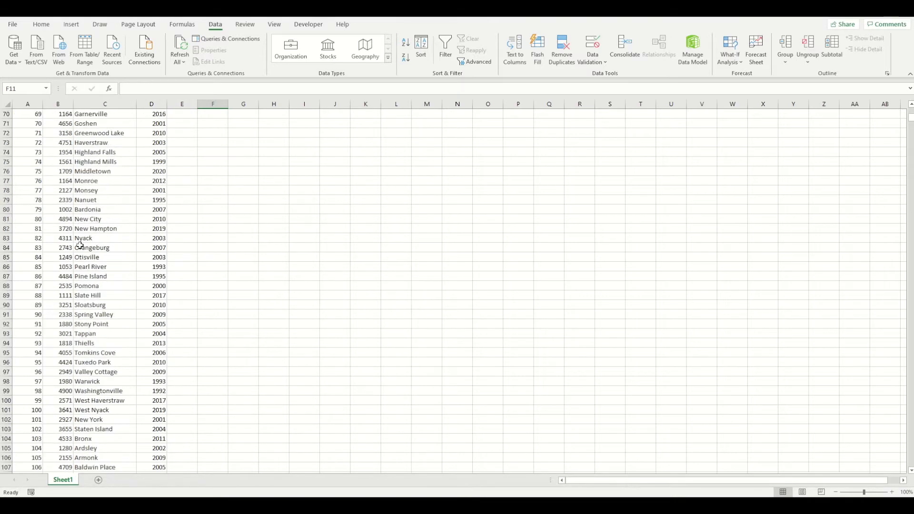
{"action": "scroll", "coordinate": [82, 251], "scroll_direction": "down", "scroll_amount": 20}
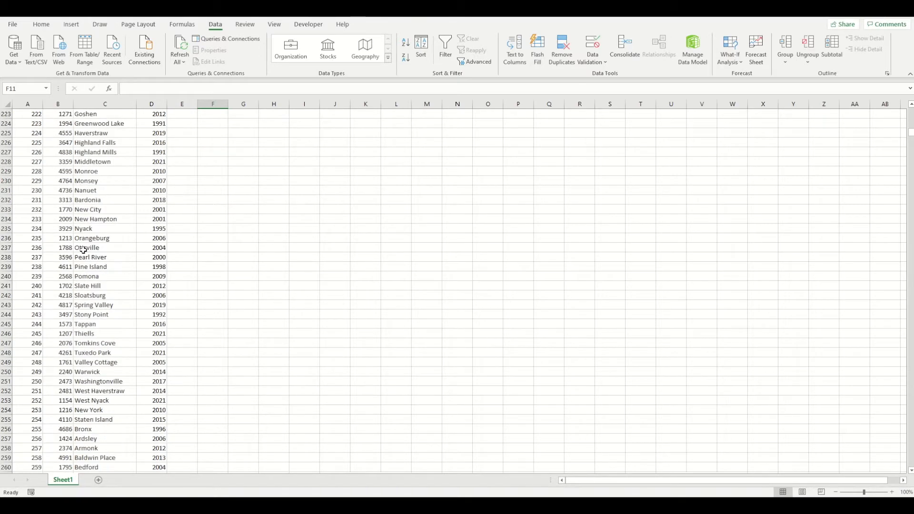
{"action": "scroll", "coordinate": [82, 248], "scroll_direction": "down", "scroll_amount": 20}
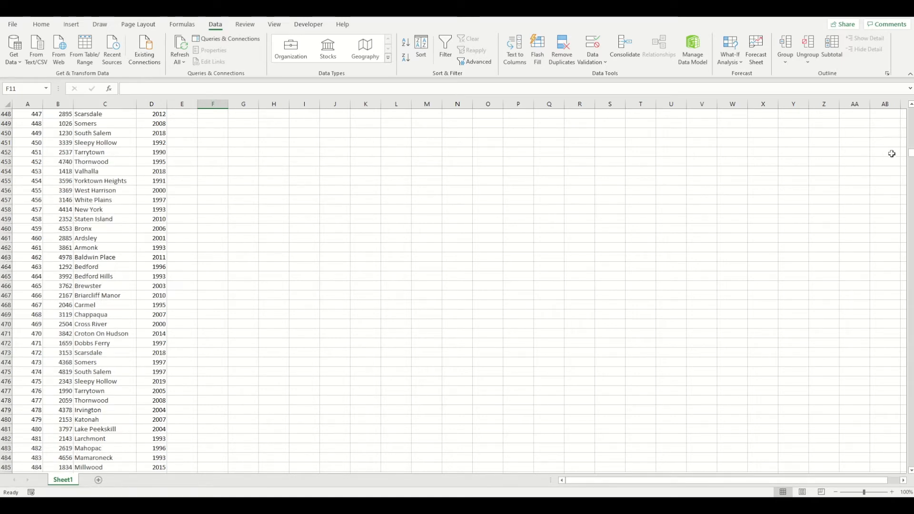
{"action": "left_click_drag", "start_coordinate": [911, 157], "coordinate": [907, 468]}
{"action": "scroll", "coordinate": [561, 375], "scroll_direction": "down", "scroll_amount": 7}
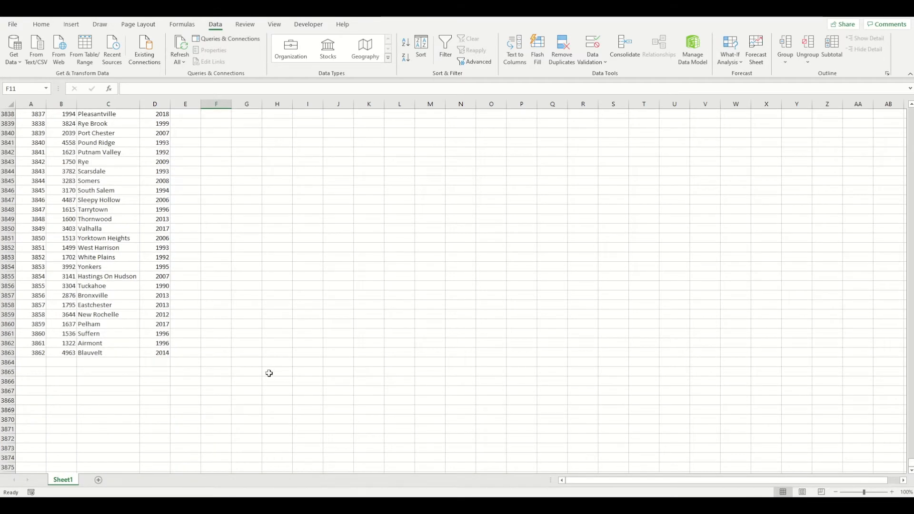
{"action": "left_click", "coordinate": [32, 355]}
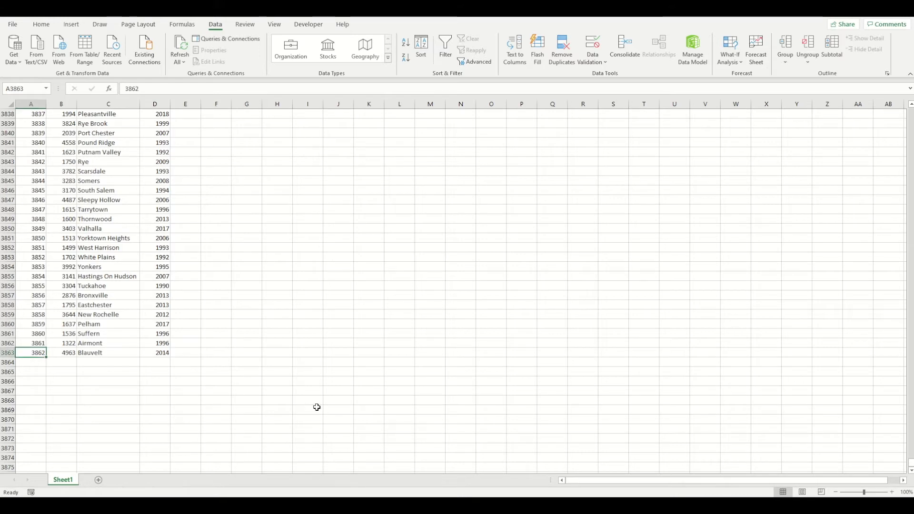
{"action": "left_click_drag", "start_coordinate": [911, 466], "coordinate": [861, 92]}
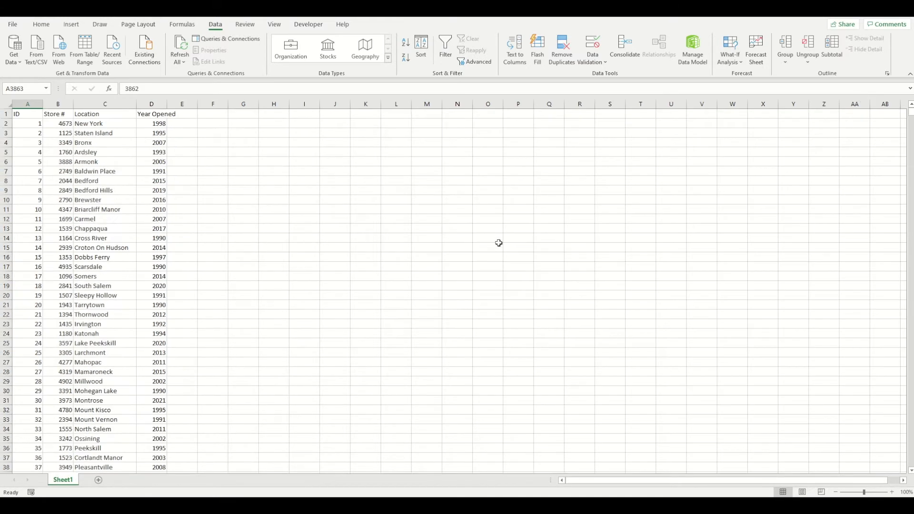
{"action": "left_click", "coordinate": [314, 230]}
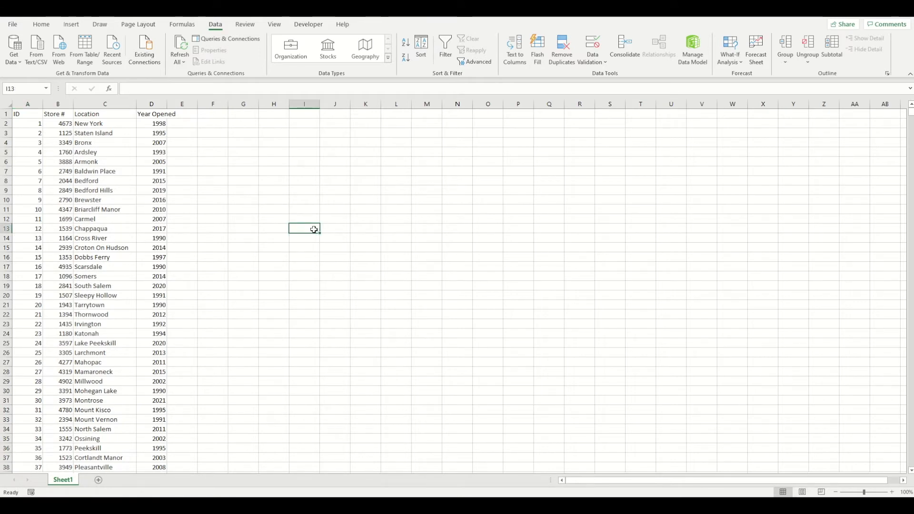
Jump from the Bedford cell to the last Location entry, across to the ID column, and up to the ID header
{"action": "left_click", "coordinate": [106, 183]}
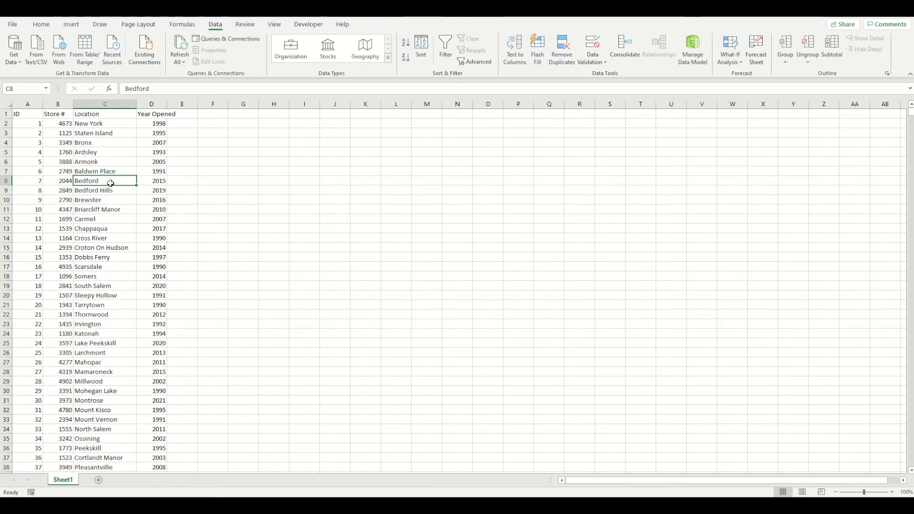
{"action": "key", "text": "ctrl+Down"}
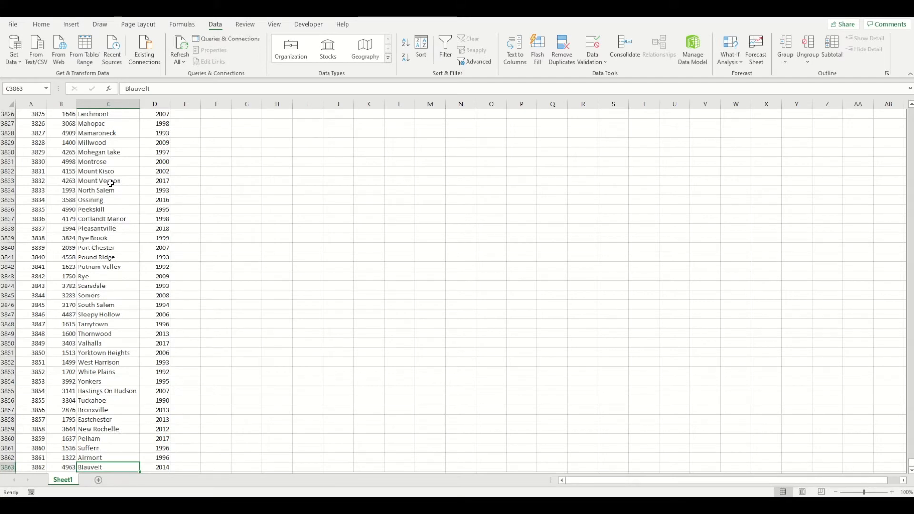
{"action": "key", "text": "ctrl+Left"}
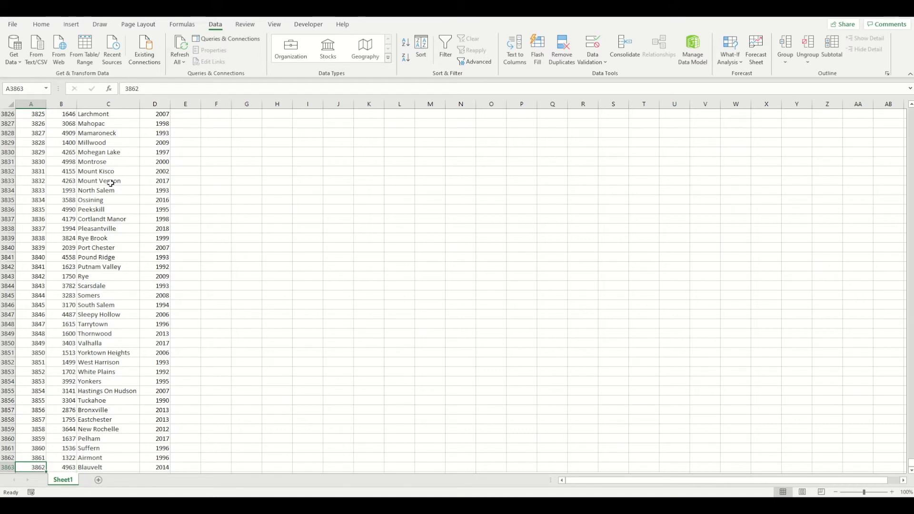
{"action": "key", "text": "ctrl+Up"}
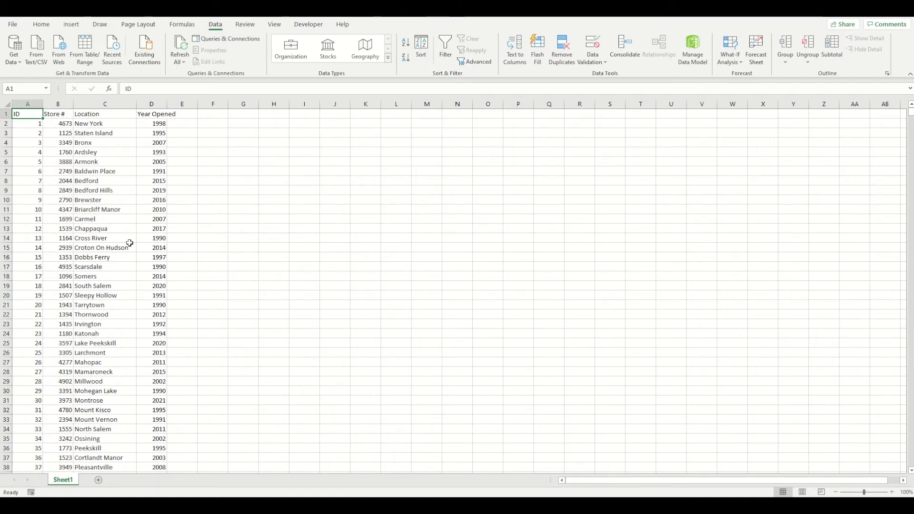
Clear the Location entries in C18:C22 and jump from Briarcliff Manor to the last filled cell above the gap
{"action": "left_click_drag", "start_coordinate": [98, 279], "coordinate": [99, 313]}
{"action": "key", "text": "Delete"}
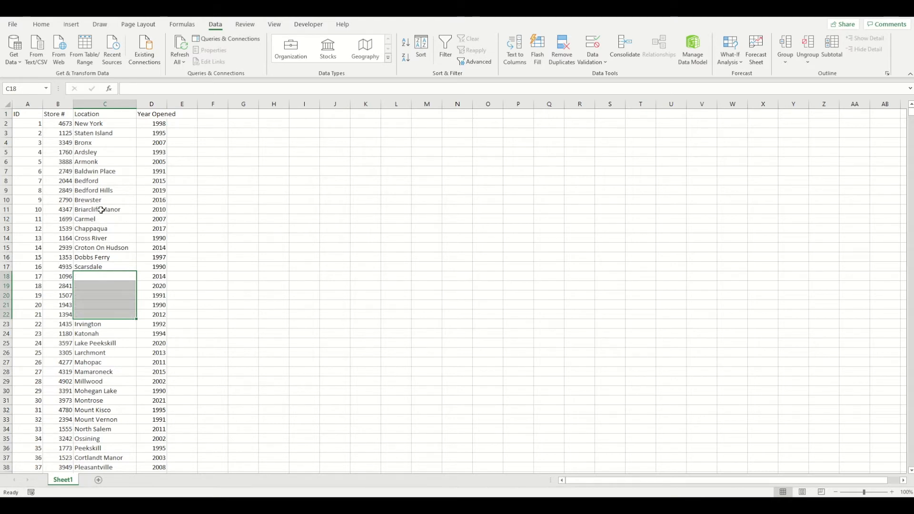
{"action": "left_click", "coordinate": [101, 210]}
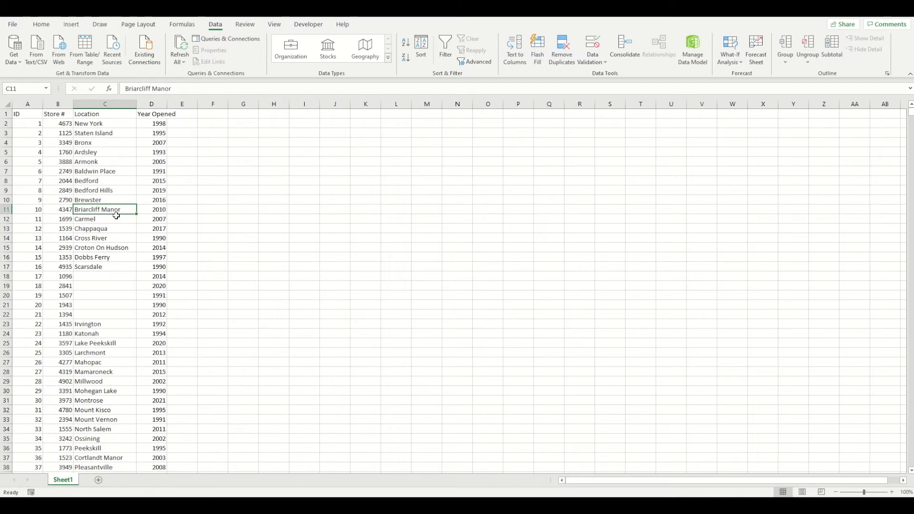
{"action": "key", "text": "ctrl+Down"}
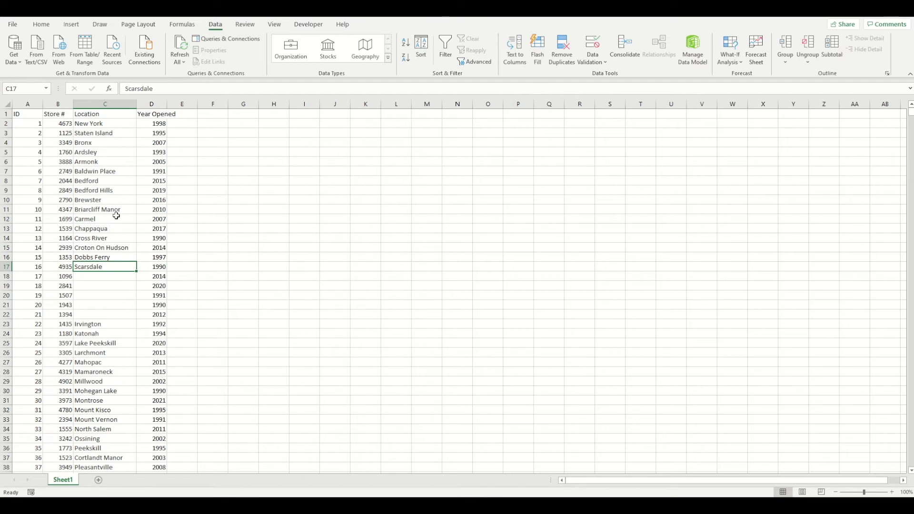
Move past the blank Location cells to Irvington and jump to the last entry of the column
{"action": "key", "text": "Down"}
{"action": "key", "text": "Down"}
{"action": "key", "text": "Down"}
{"action": "key", "text": "Down"}
{"action": "key", "text": "Down"}
{"action": "key", "text": "Down"}
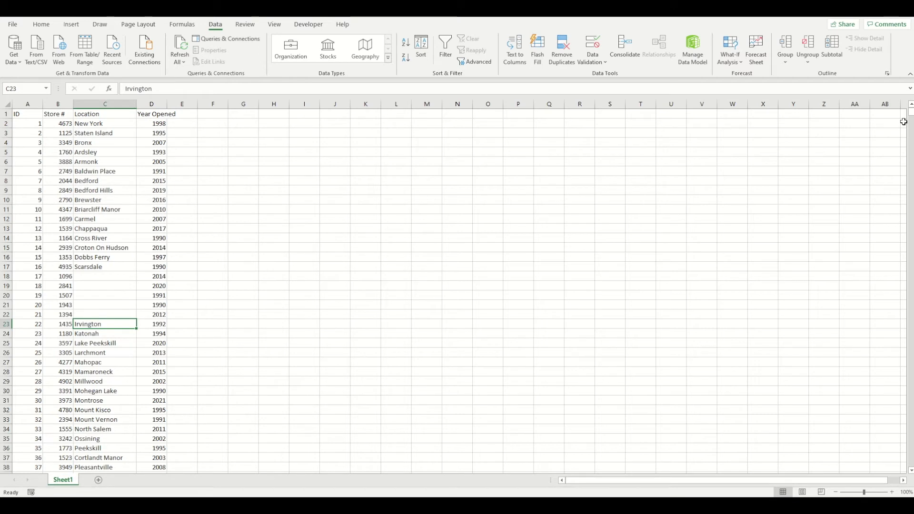
{"action": "key", "text": "ctrl+Down"}
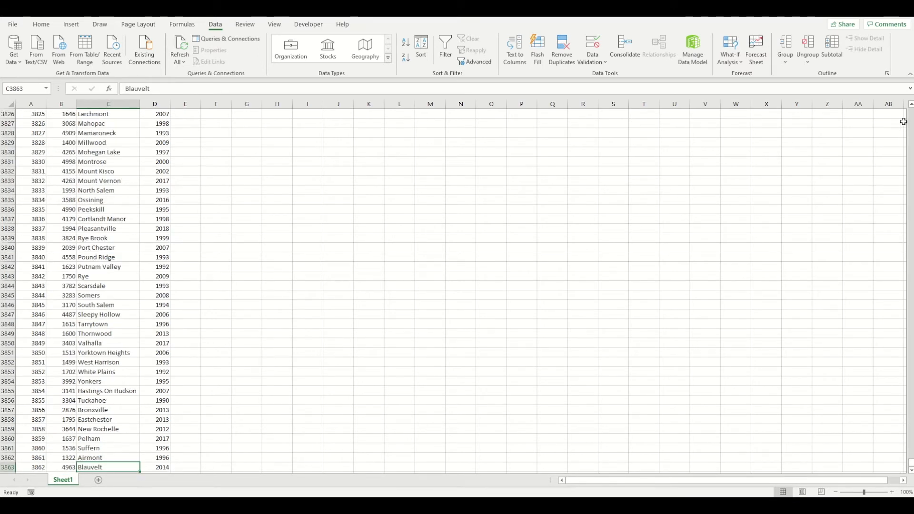
Return to cell A1 via the Store # column, and jump to the sheet's last used cell and up to the Year Opened header
{"action": "key", "text": "Left"}
{"action": "key", "text": "ctrl+Up"}
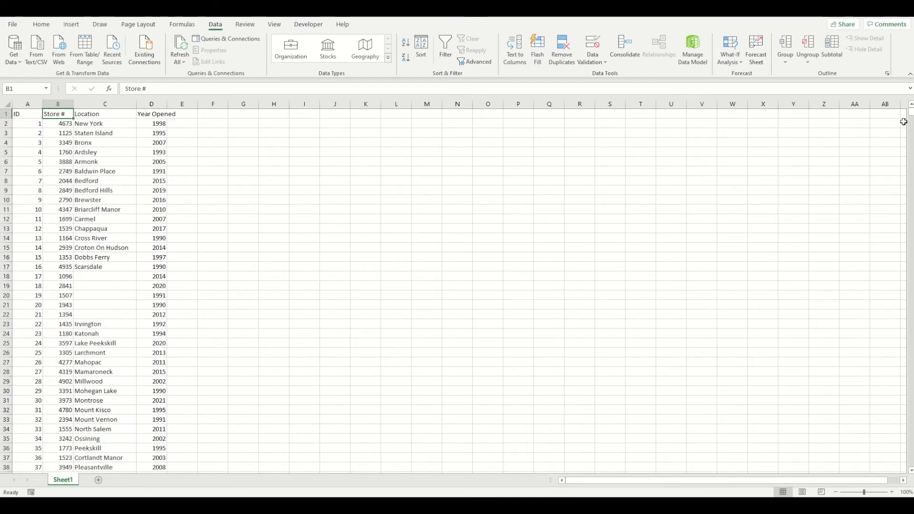
{"action": "key", "text": "Left"}
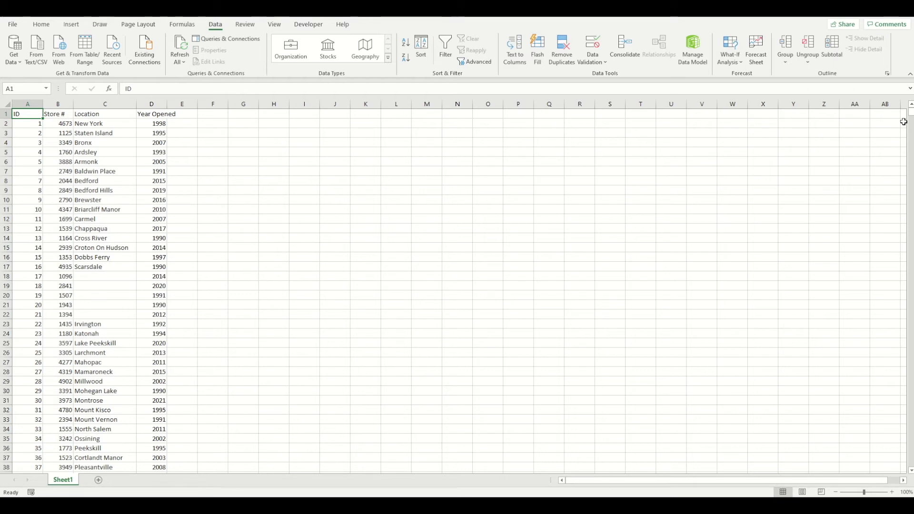
{"action": "key", "text": "ctrl+End"}
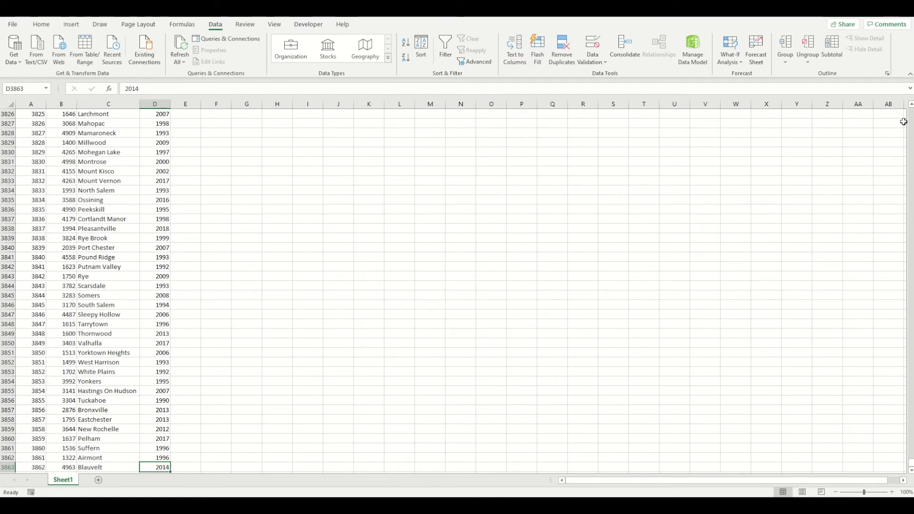
{"action": "key", "text": "ctrl+Up"}
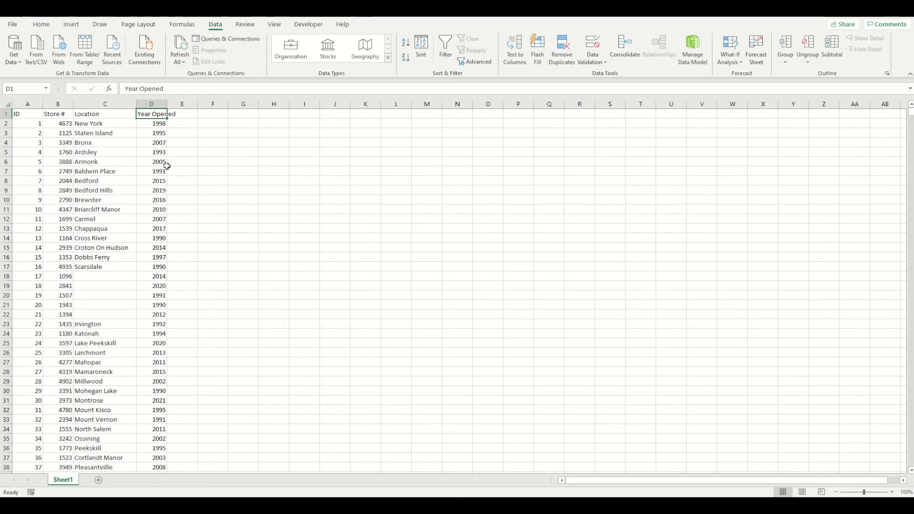
Sort the store list by Year Opened in ascending order
{"action": "left_click", "coordinate": [159, 225]}
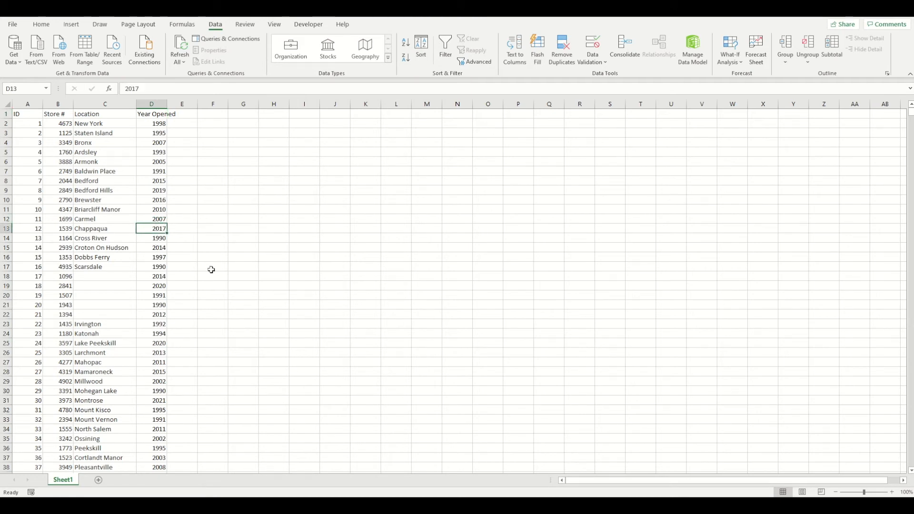
{"action": "key", "text": "alt"}
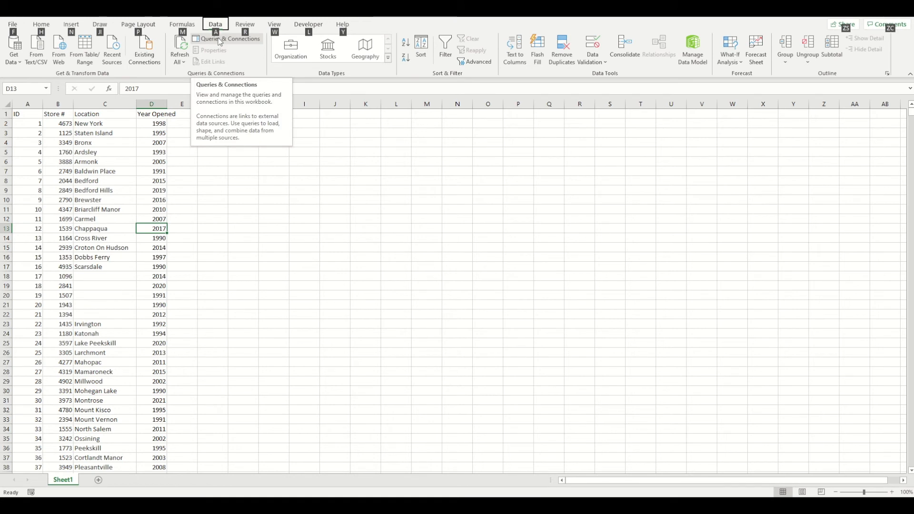
{"action": "key", "text": "a"}
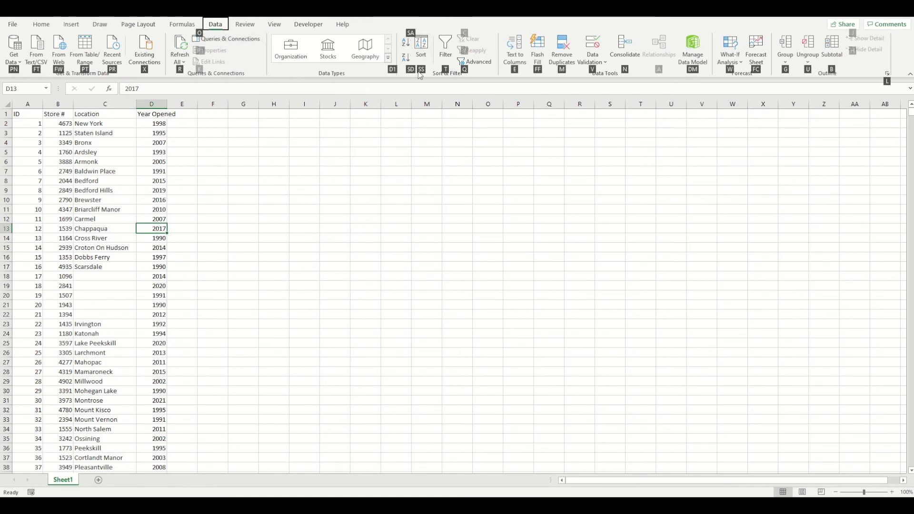
{"action": "key", "text": "s"}
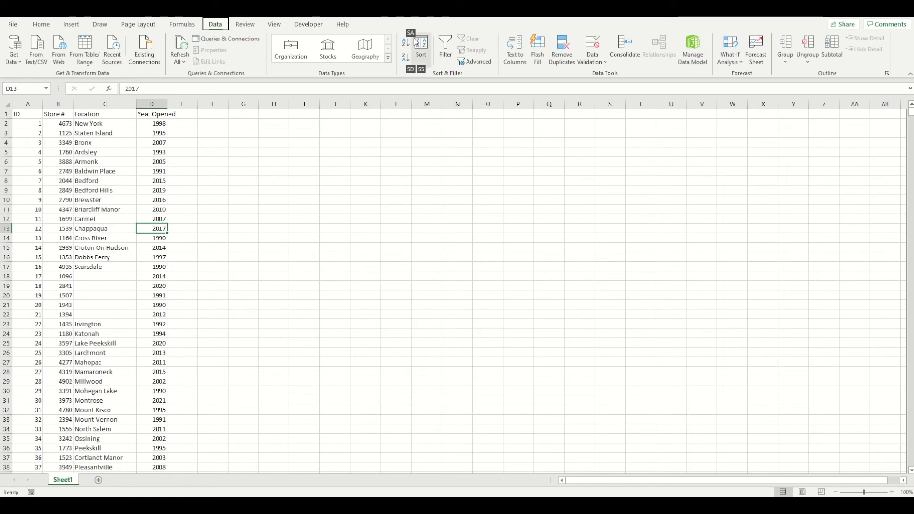
{"action": "key", "text": "s"}
{"action": "key", "text": "a"}
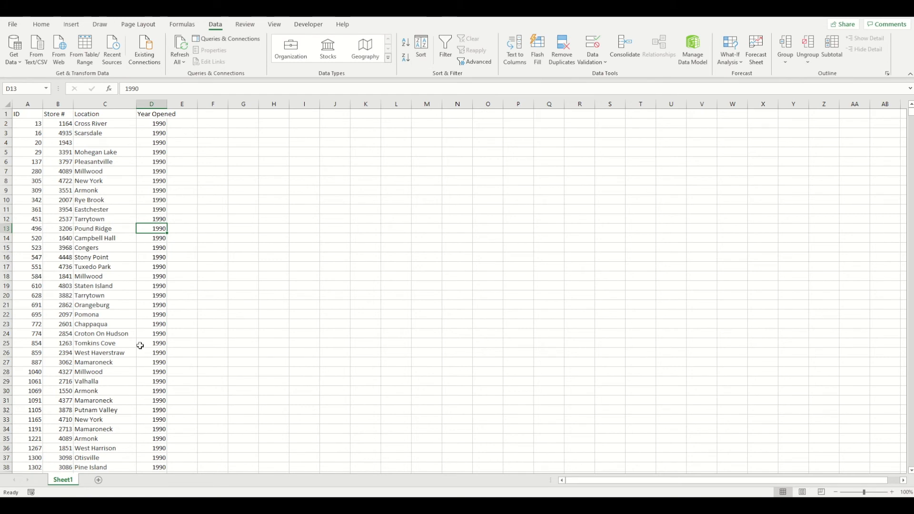
Sort the store list by Location in descending order
{"action": "left_click", "coordinate": [86, 184]}
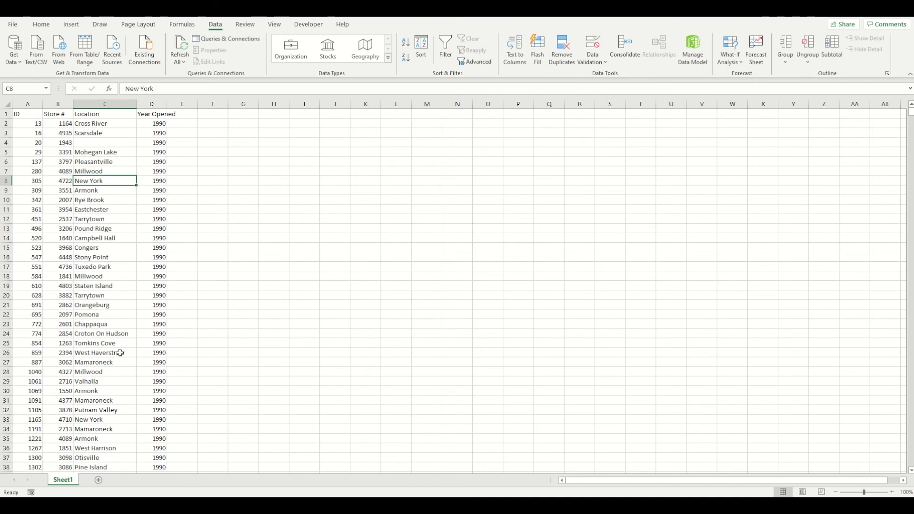
{"action": "key", "text": "alt"}
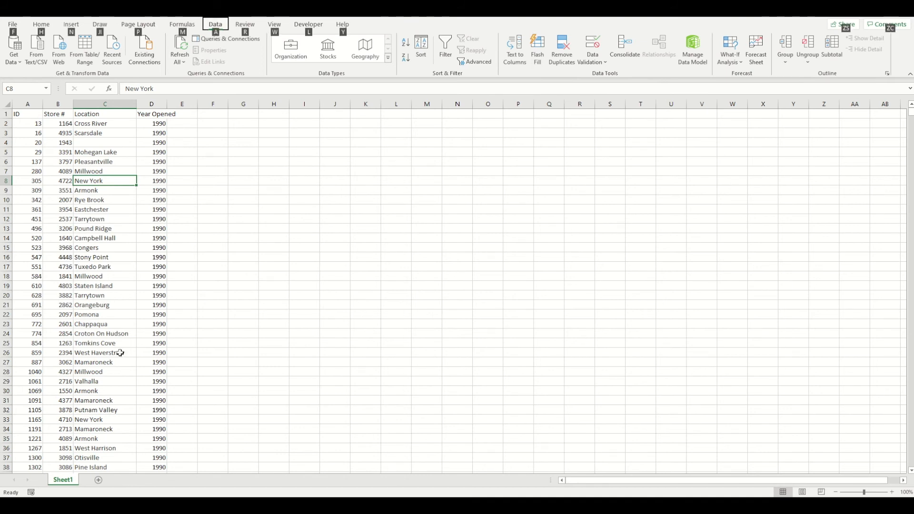
{"action": "key", "text": "a"}
{"action": "key", "text": "s"}
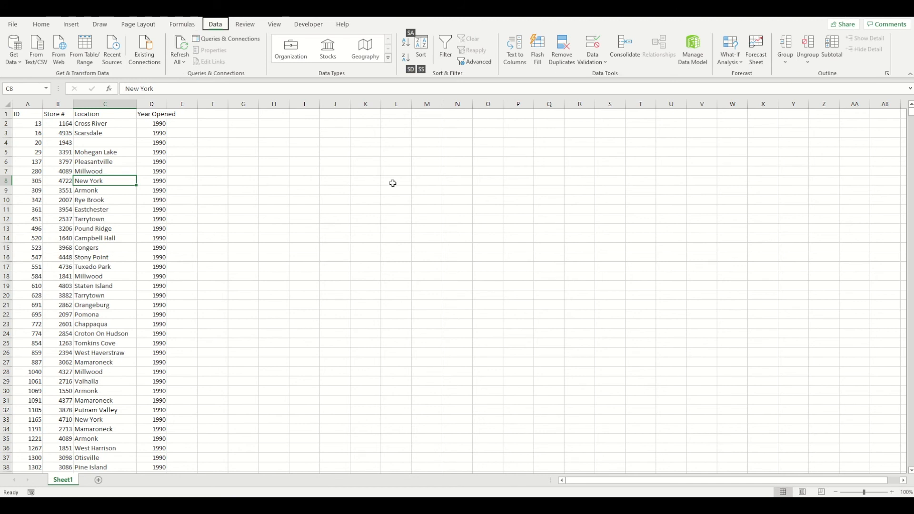
{"action": "key", "text": "d"}
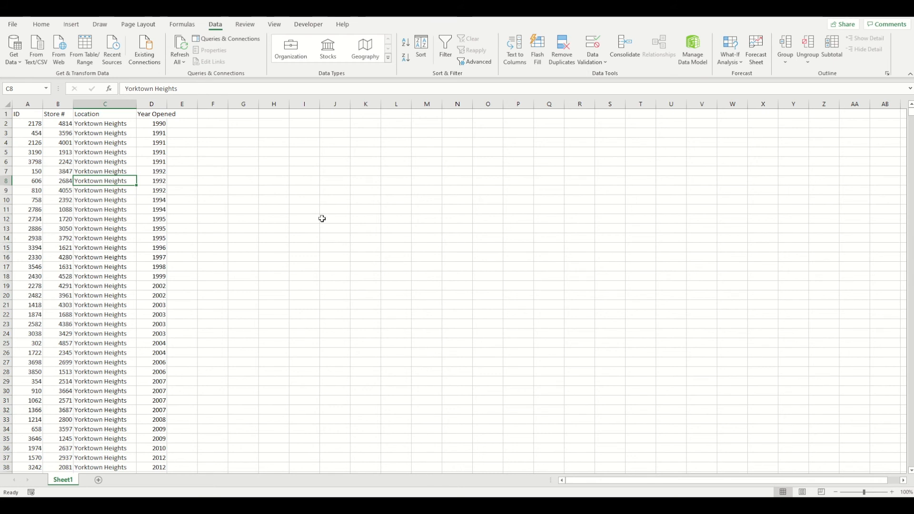
{"action": "left_click_drag", "start_coordinate": [25, 115], "coordinate": [150, 109]}
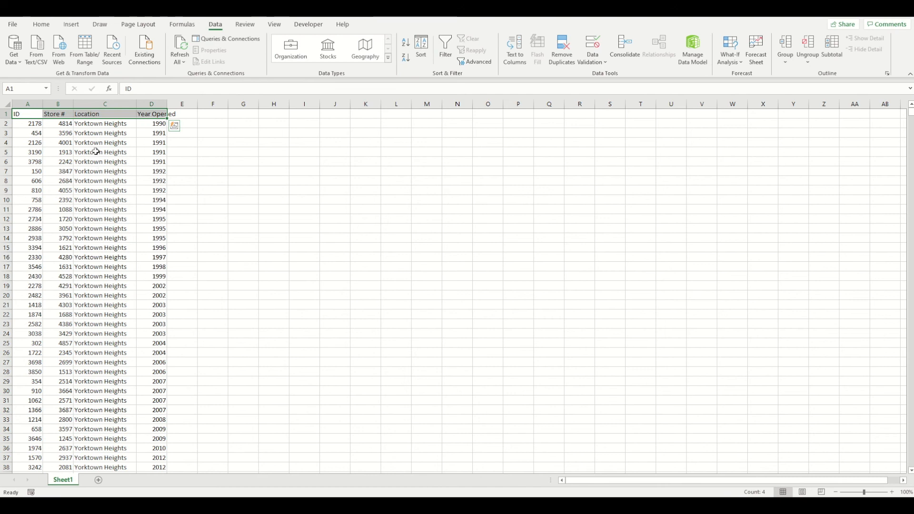
{"action": "left_click_drag", "start_coordinate": [95, 151], "coordinate": [96, 246]}
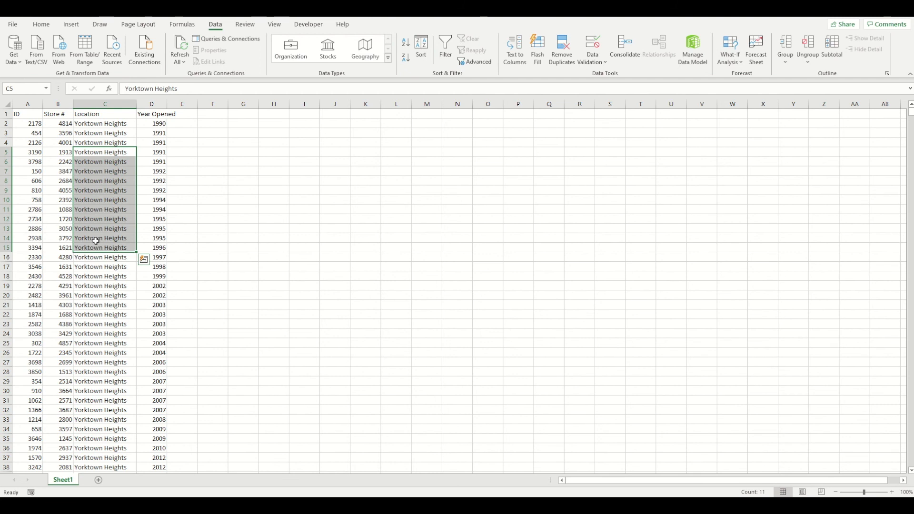
{"action": "left_click", "coordinate": [97, 278]}
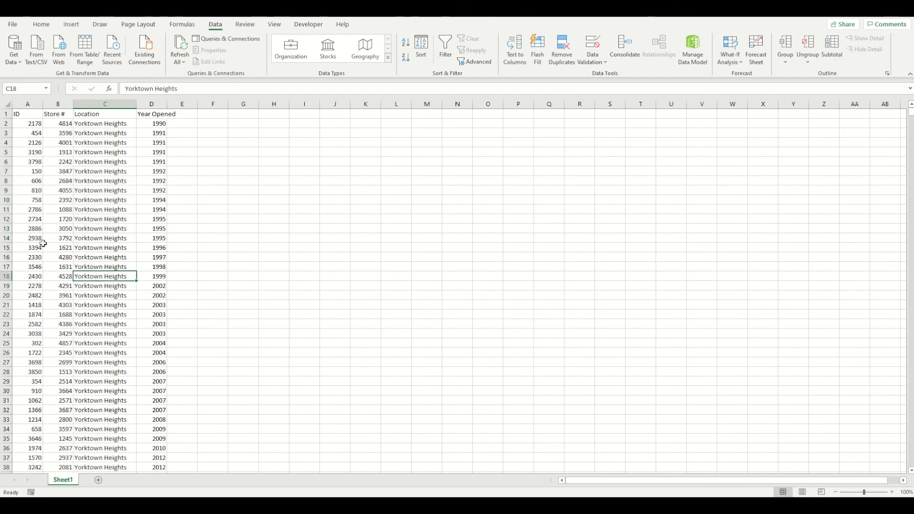
Select a cell in the ID column of the store list
{"action": "left_click", "coordinate": [32, 227]}
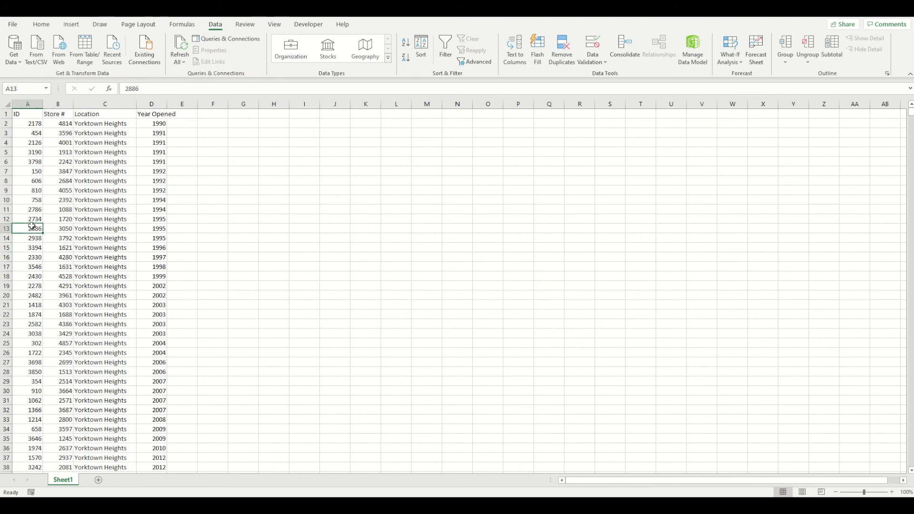